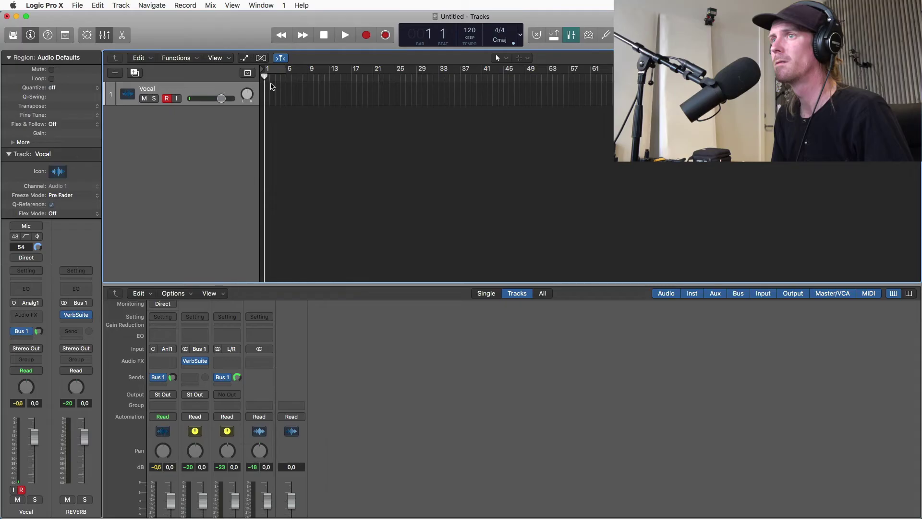
# Record-enable the Vocal track and view Audio Devices preferences: 1024-sample buffer, 44 ms latency.
pyautogui.hotkey('alt', 'r')
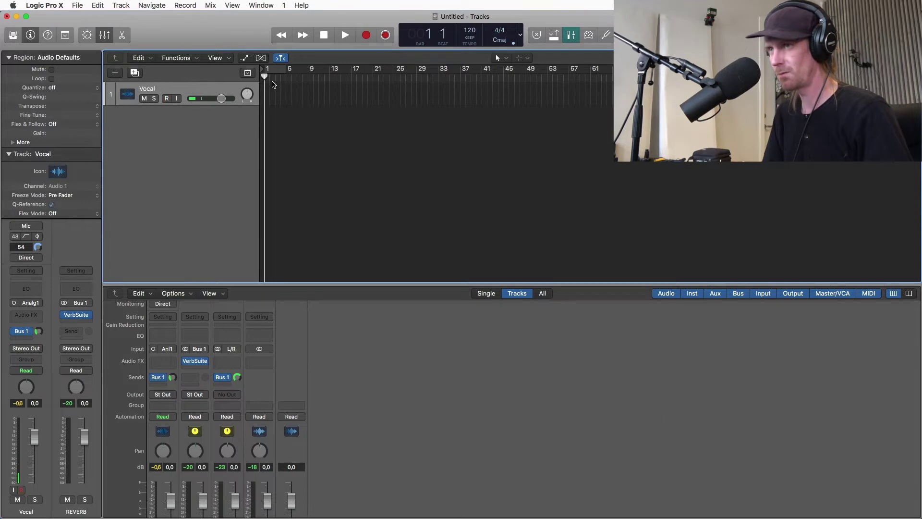
pyautogui.press('super+comma')
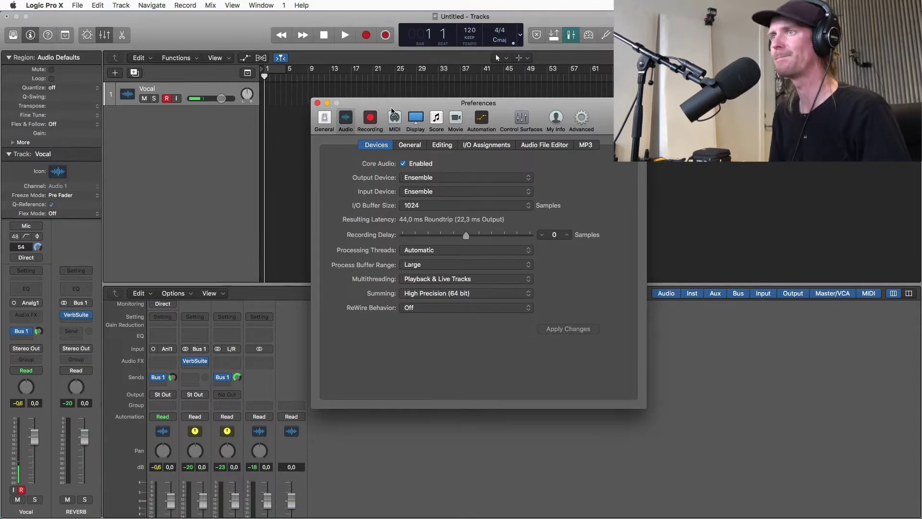
# Confirm Software Monitoring is unchecked in the General audio preferences, then close Preferences.
pyautogui.press('super+w')
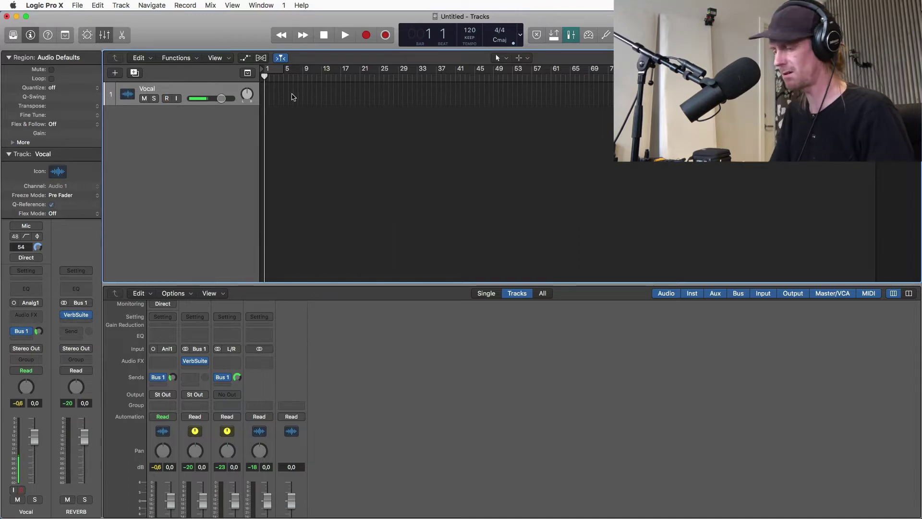
pyautogui.hotkey('alt', ',')
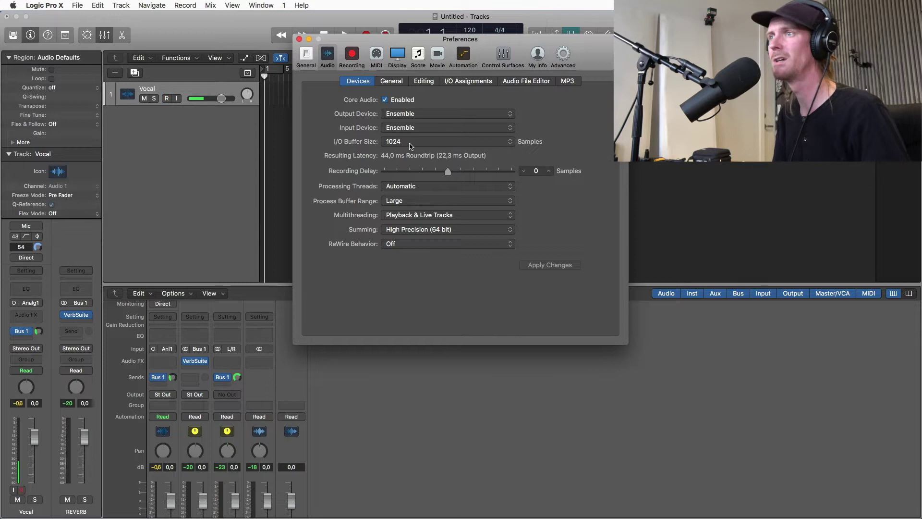
pyautogui.click(388, 81)
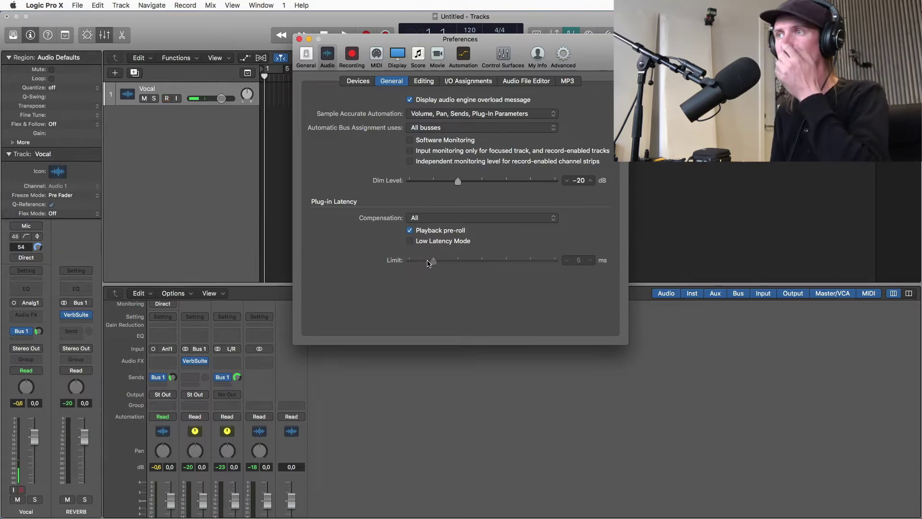
pyautogui.click(299, 39)
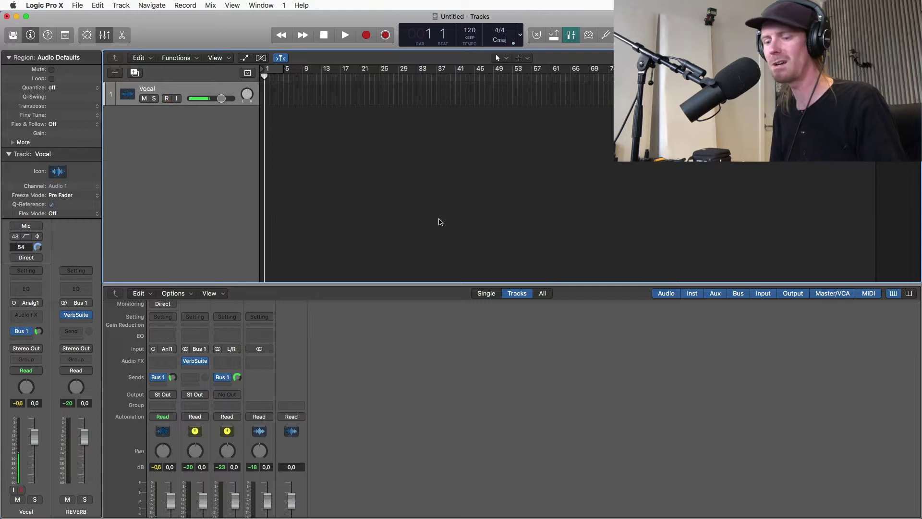
pyautogui.press('super+Tab')
pyautogui.press('super+Tab')
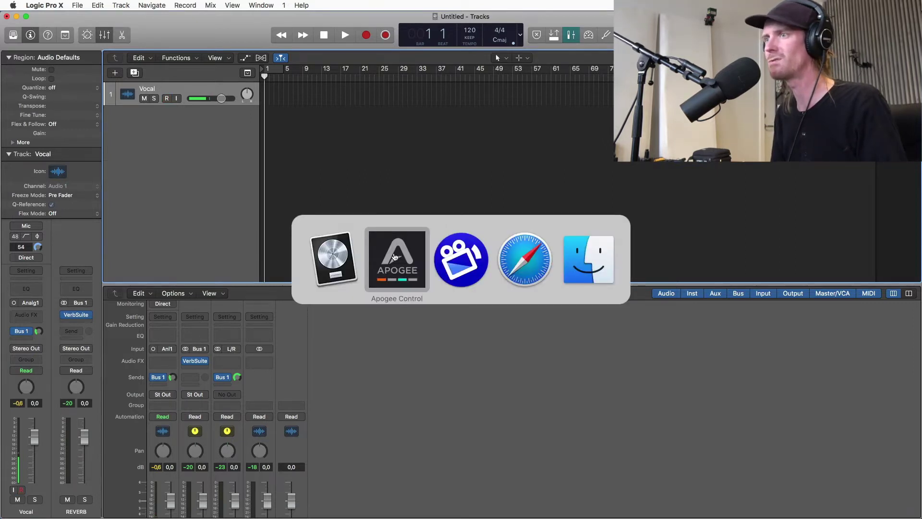
pyautogui.click(395, 256)
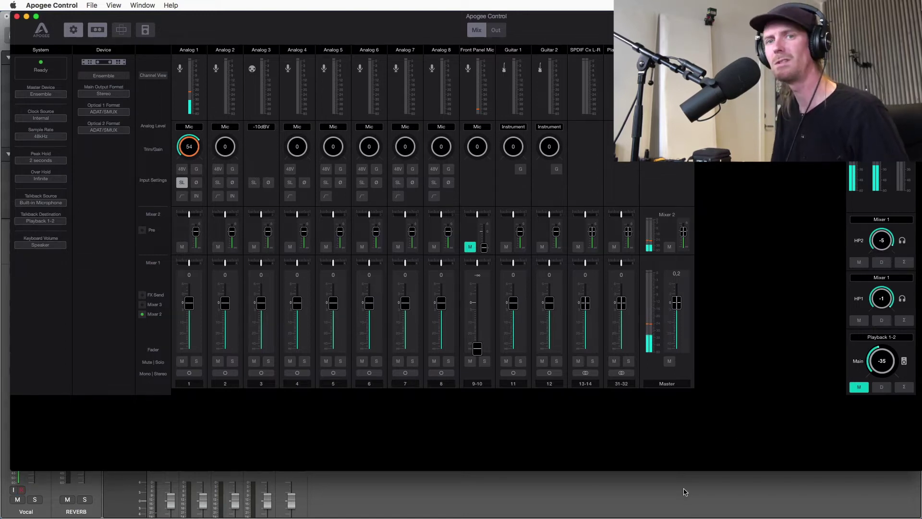
pyautogui.press('super+m')
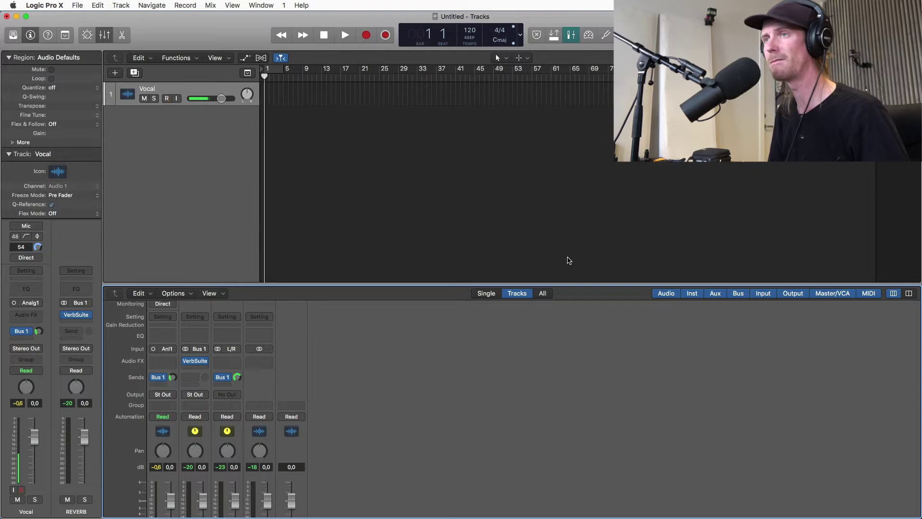
# Create a new Aux 2 auxiliary channel strip and bring up its Input 31-32 (FX Send L/R) choice.
pyautogui.scroll(-1, 231, 272)
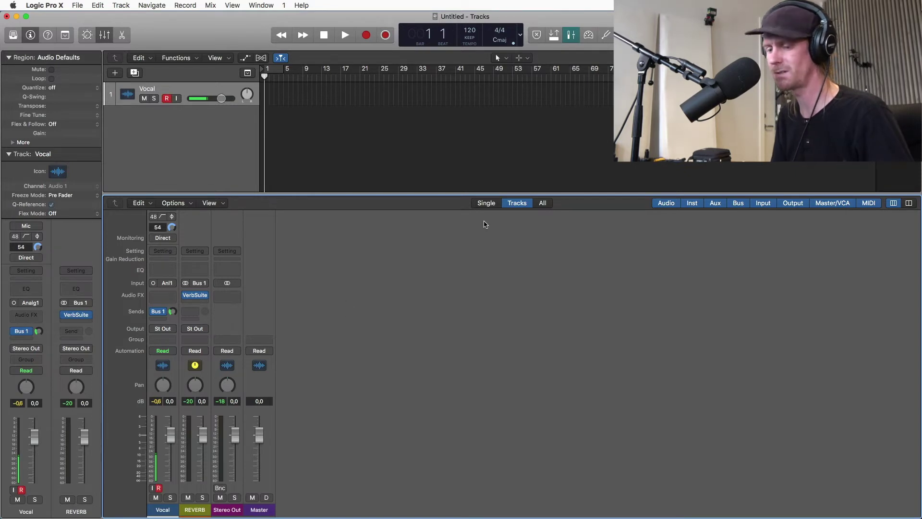
pyautogui.press('super+Tab')
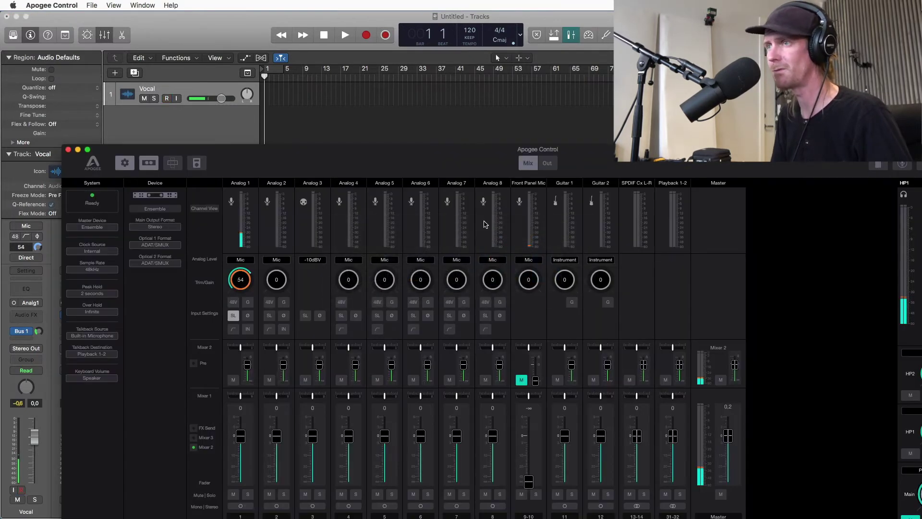
pyautogui.click(430, 142)
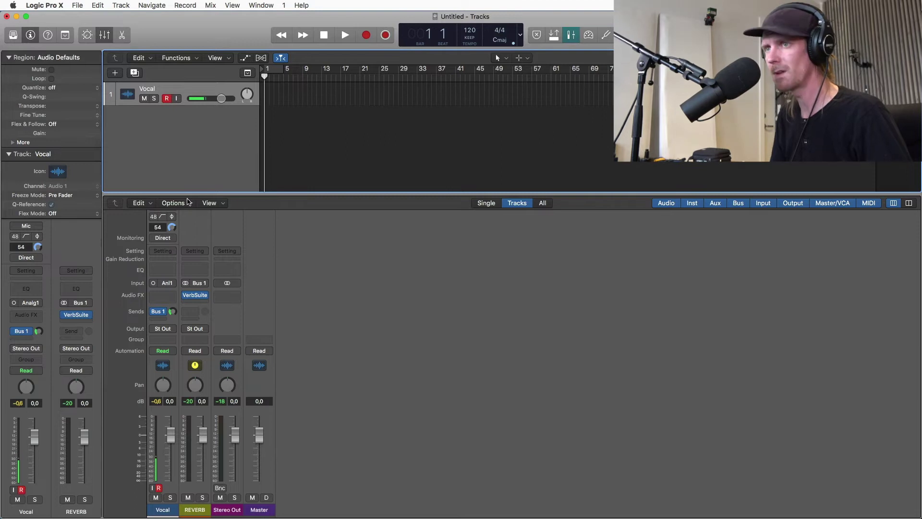
pyautogui.click(189, 202)
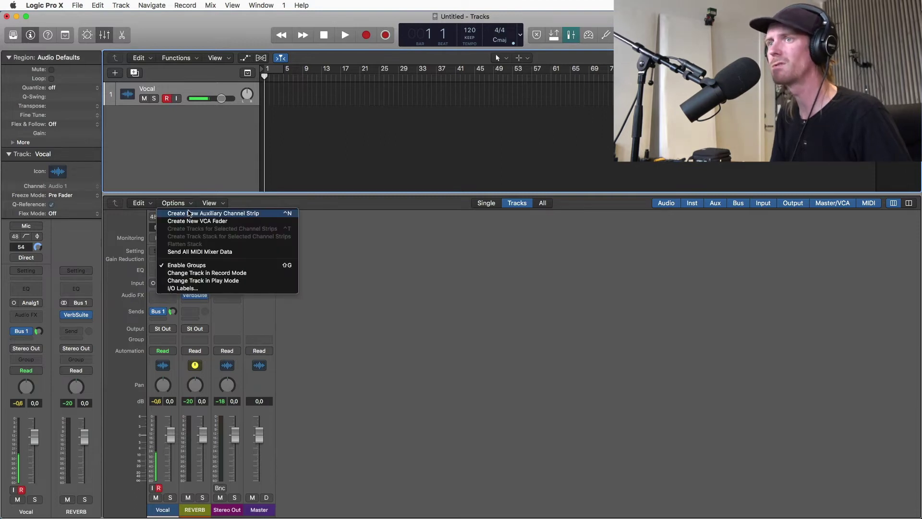
pyautogui.click(197, 215)
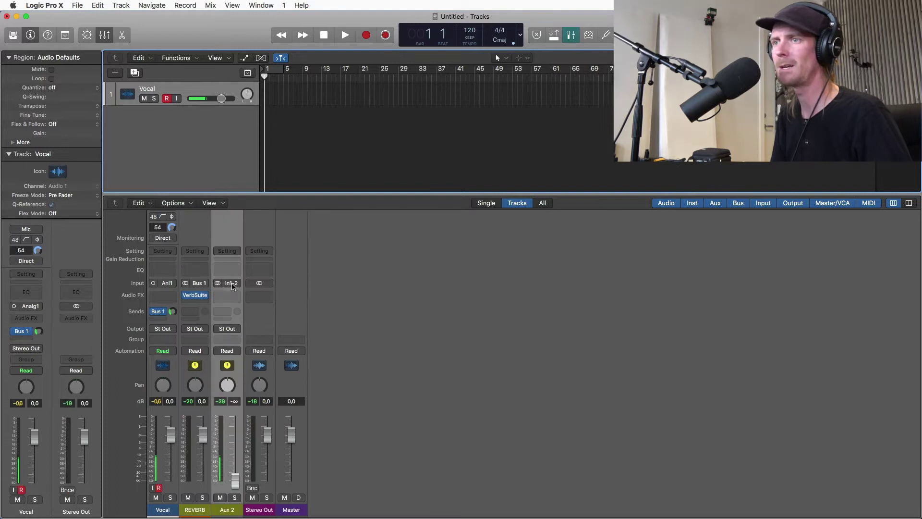
pyautogui.click(234, 284)
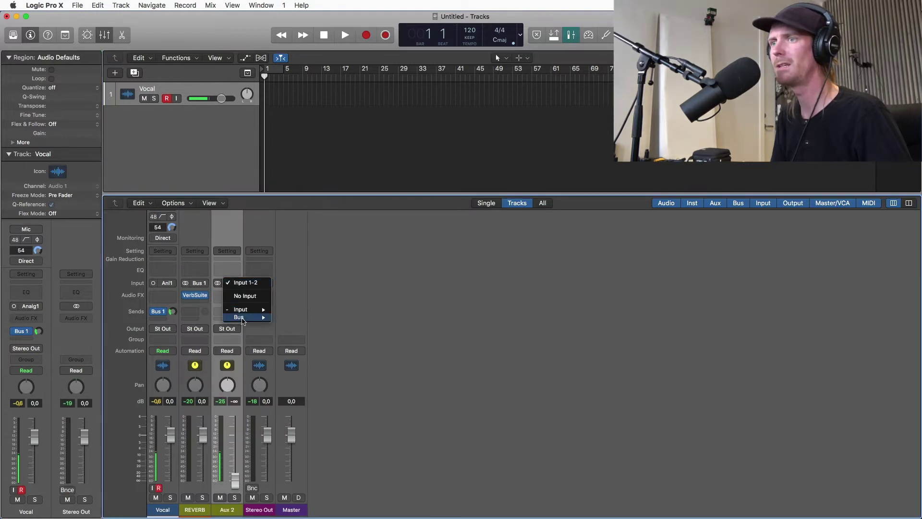
pyautogui.moveTo(248, 312)
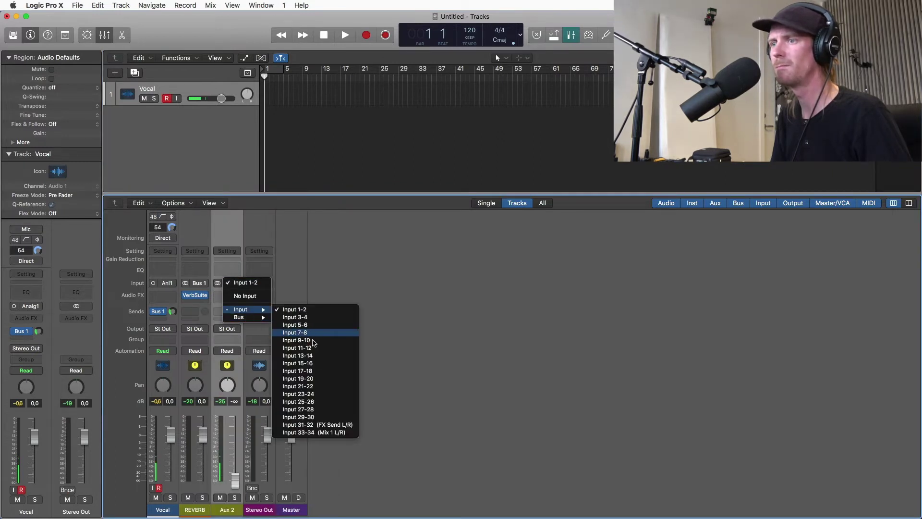
# Feed Aux 2 from Input 31-32 and add a Bus 1 send set to 0 dB.
pyautogui.click(351, 426)
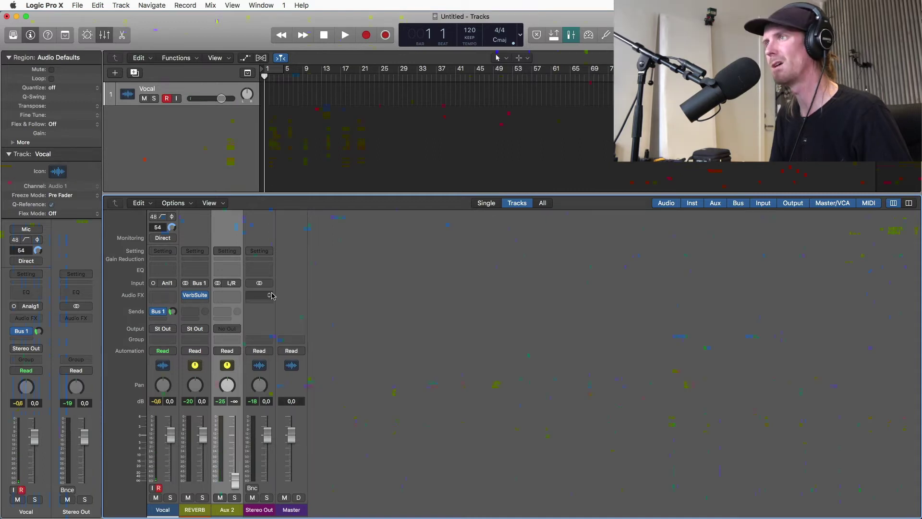
pyautogui.press('super+Tab')
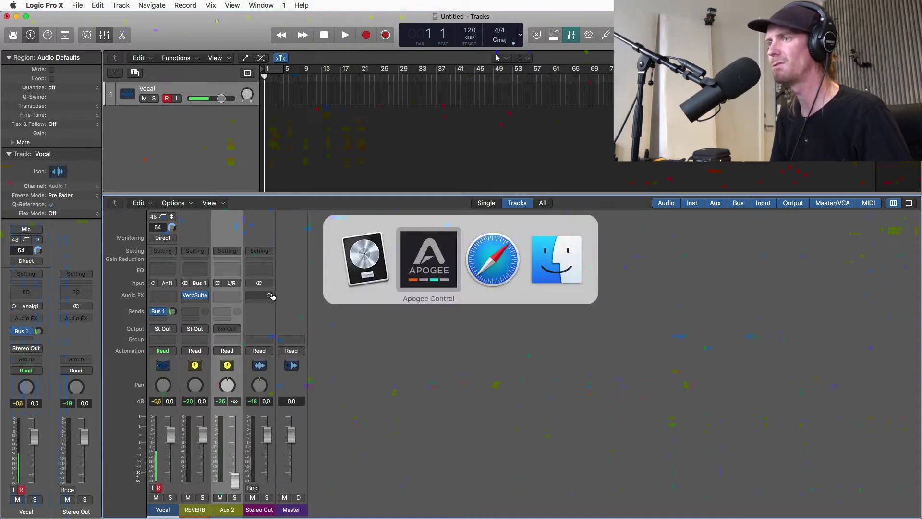
pyautogui.press('super+shift+Tab')
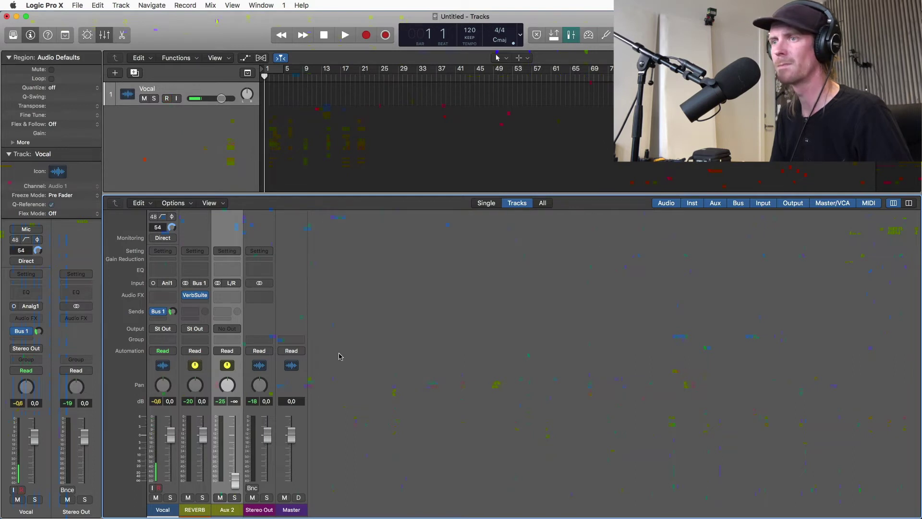
pyautogui.click(224, 311)
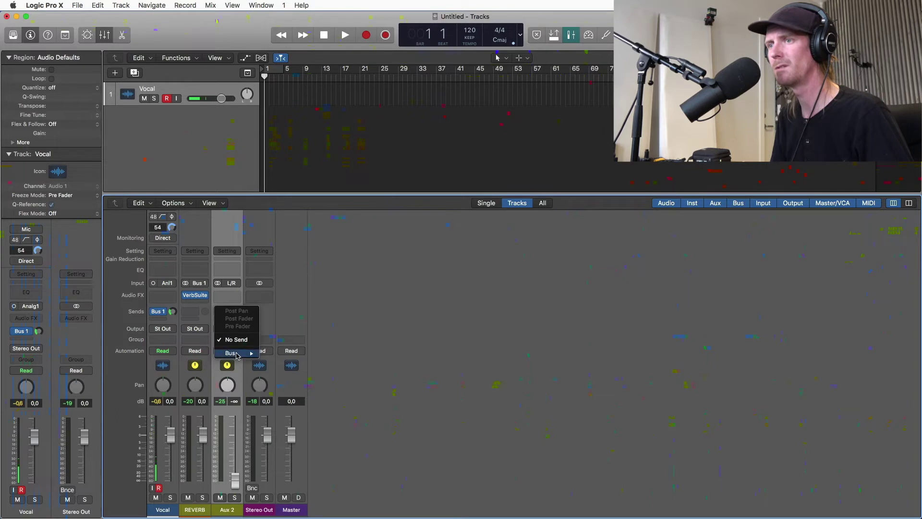
pyautogui.click(393, 317)
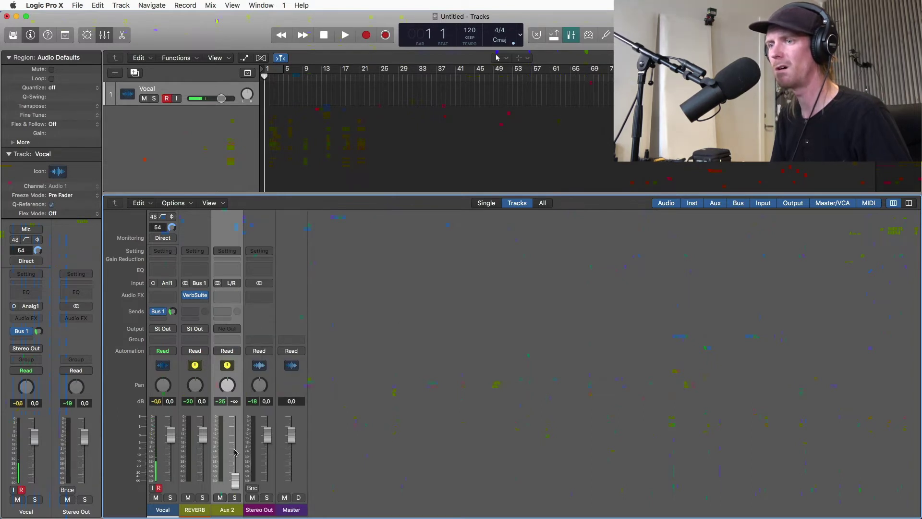
pyautogui.click(223, 311)
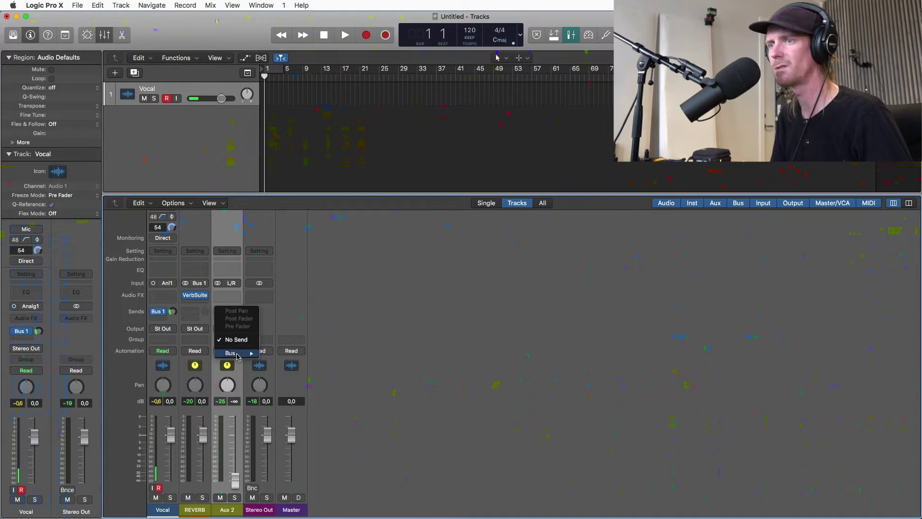
pyautogui.moveTo(239, 354)
pyautogui.click(295, 212)
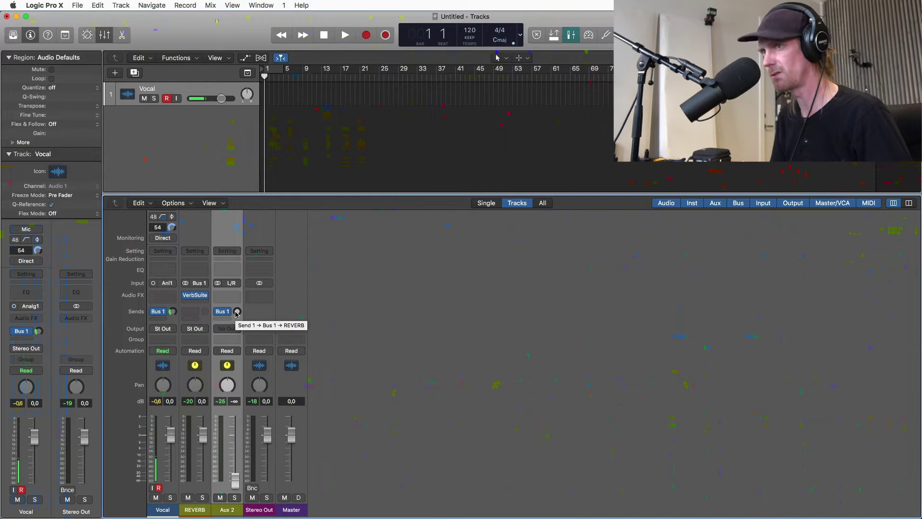
pyautogui.keyDown('alt'); pyautogui.click(238, 311); pyautogui.keyUp('alt')
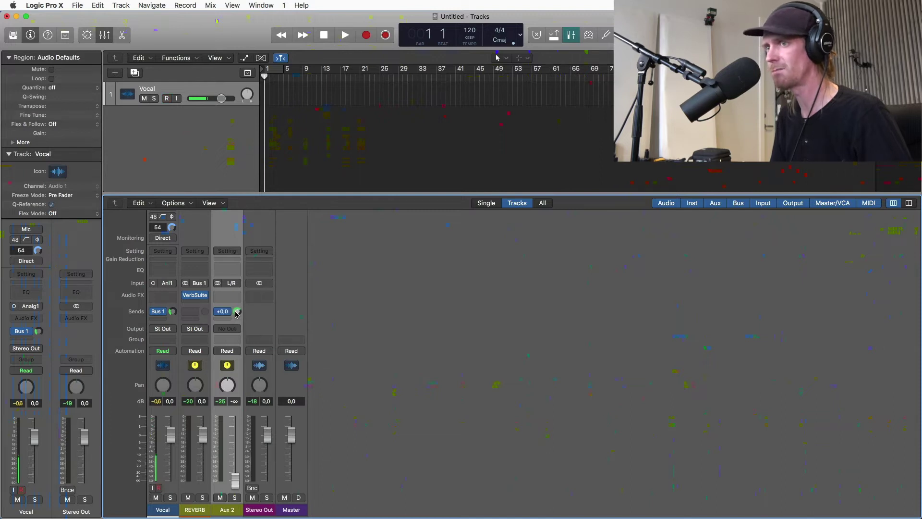
# Rename Aux 2 to 'FX SEND' and set its fader to 0 dB.
pyautogui.doubleClick(228, 509)
pyautogui.write('FX SEND')
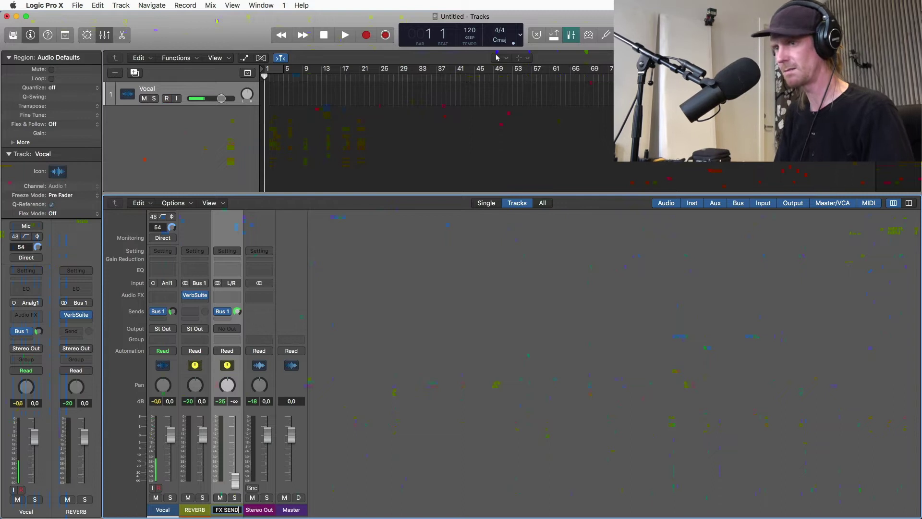
pyautogui.press('Return')
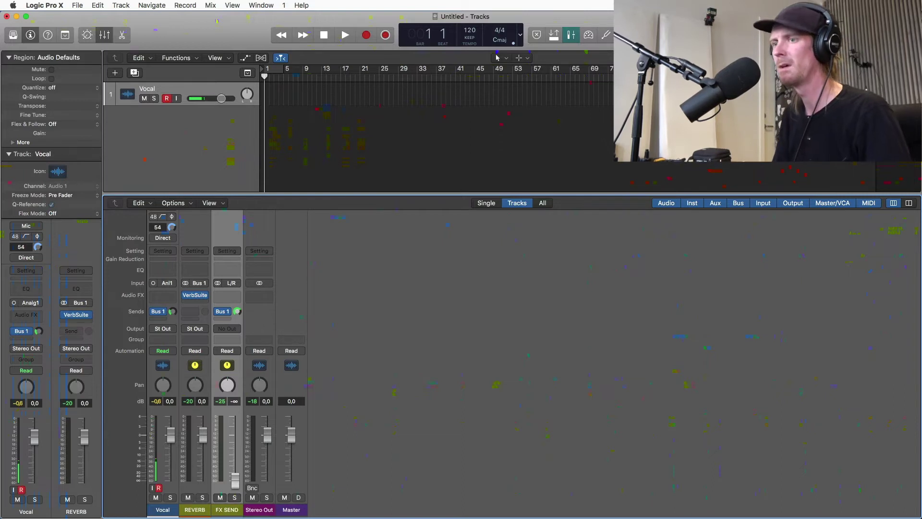
pyautogui.keyDown('alt'); pyautogui.click(231, 482); pyautogui.keyUp('alt')
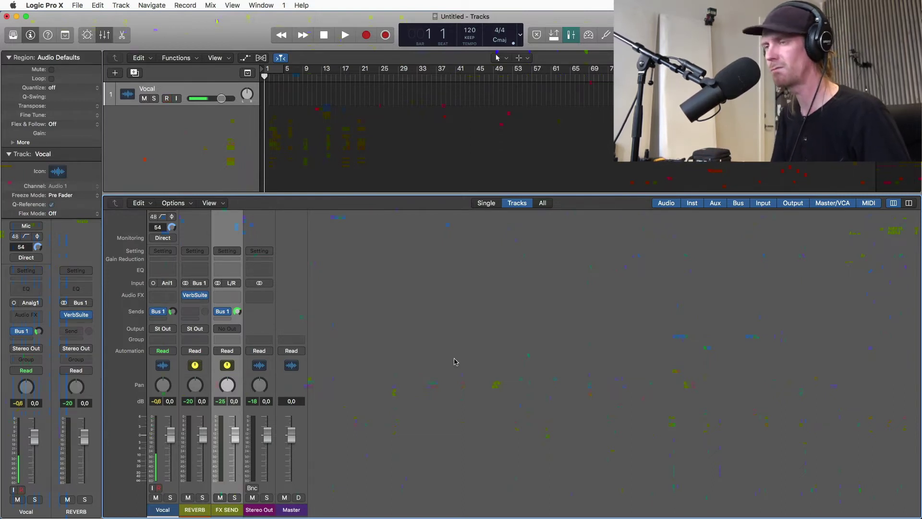
pyautogui.press('super+Tab')
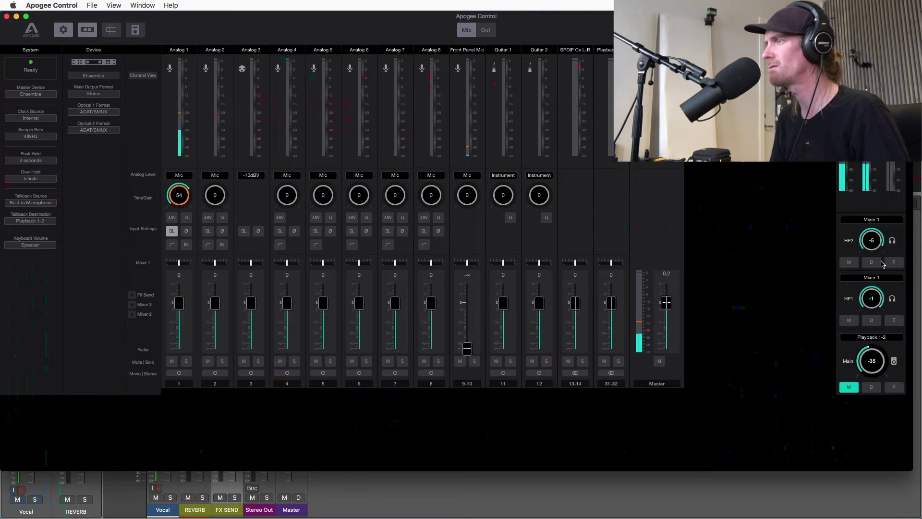
# Keep HP2 sourced from Mixer 1 and enable the FX Send row in Apogee Control's mixer.
pyautogui.click(871, 220)
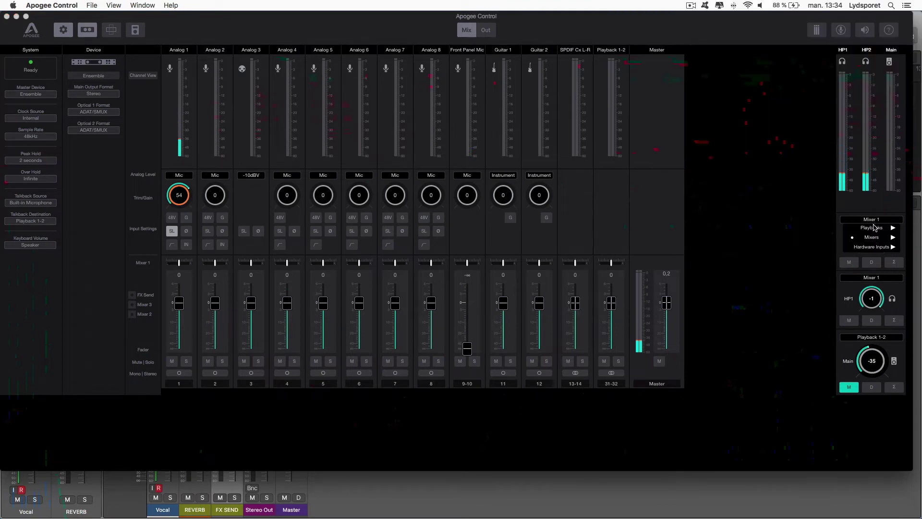
pyautogui.moveTo(875, 228)
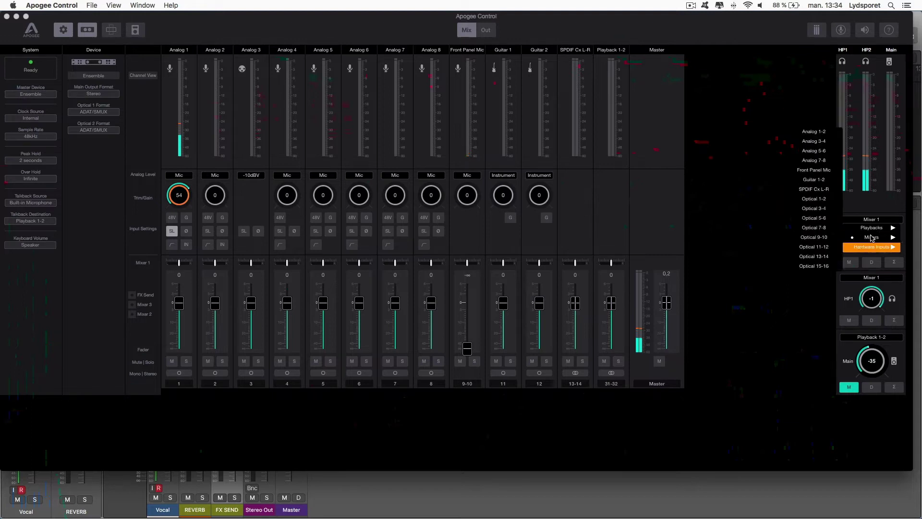
pyautogui.click(819, 228)
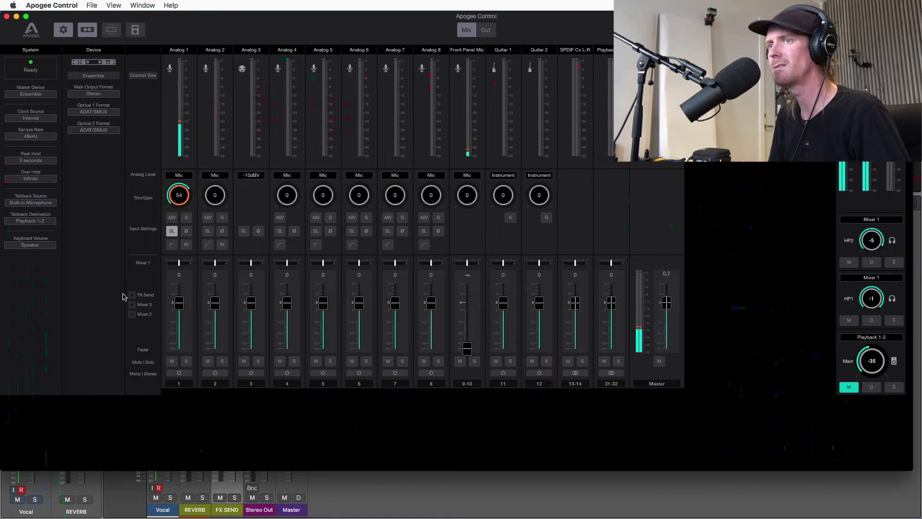
pyautogui.click(132, 296)
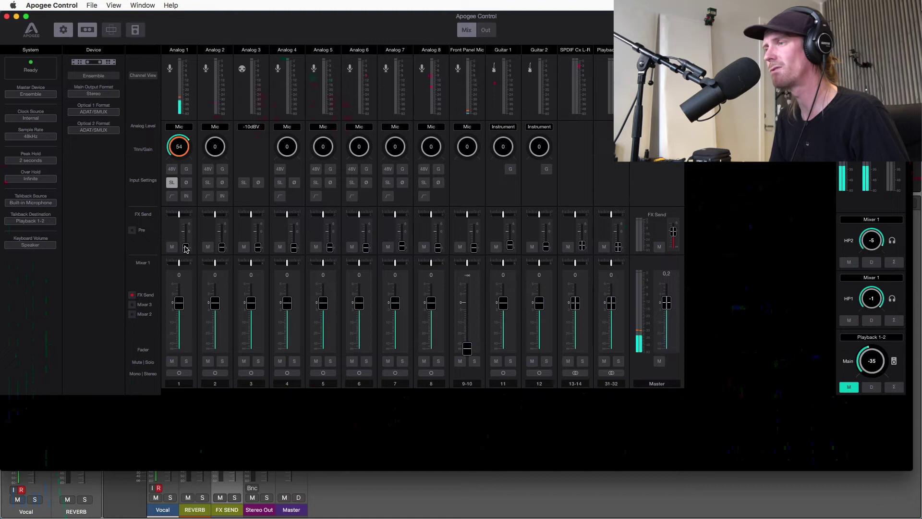
# Drag Analog 1's FX Send fader from -∞ up to about -13.8 dB.
pyautogui.moveTo(186, 247)
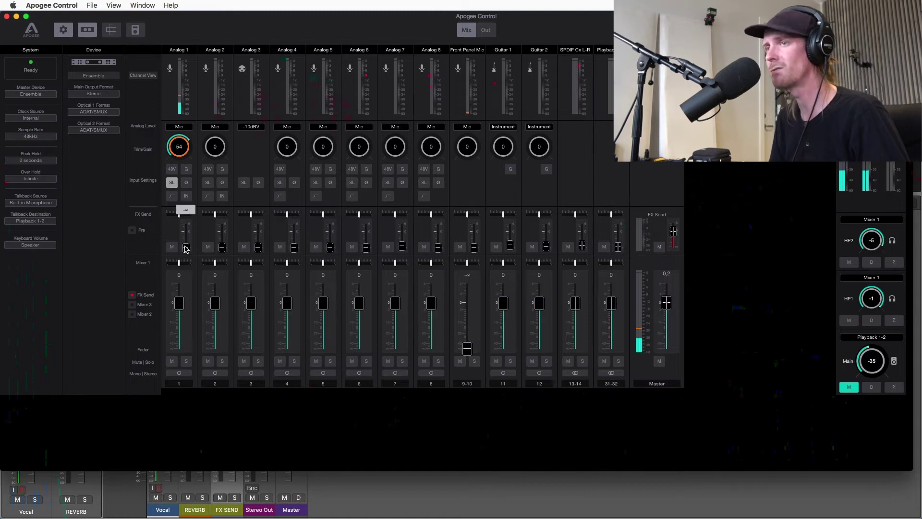
pyautogui.moveTo(185, 247); pyautogui.dragTo(188, 214)
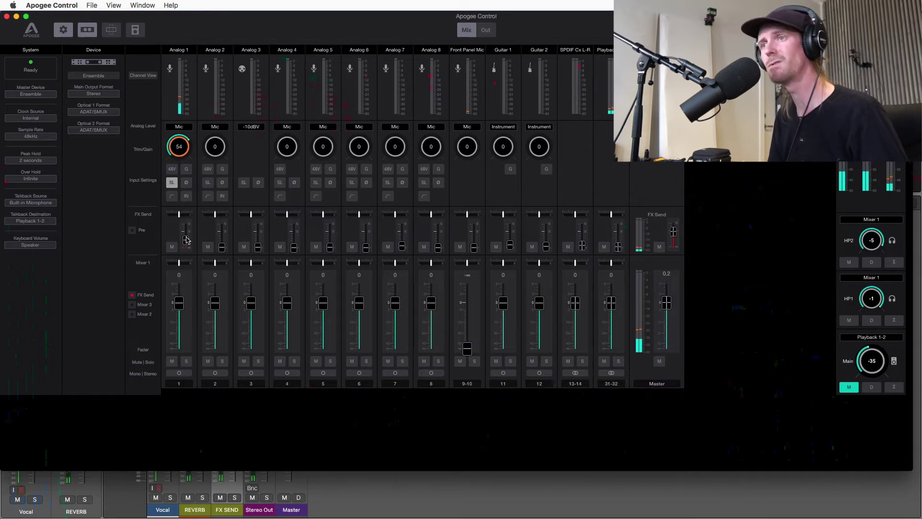
# Check the Core Audio settings on the Devices tab of Logic's Audio preferences.
pyautogui.click(426, 484)
pyautogui.press('super+comma')
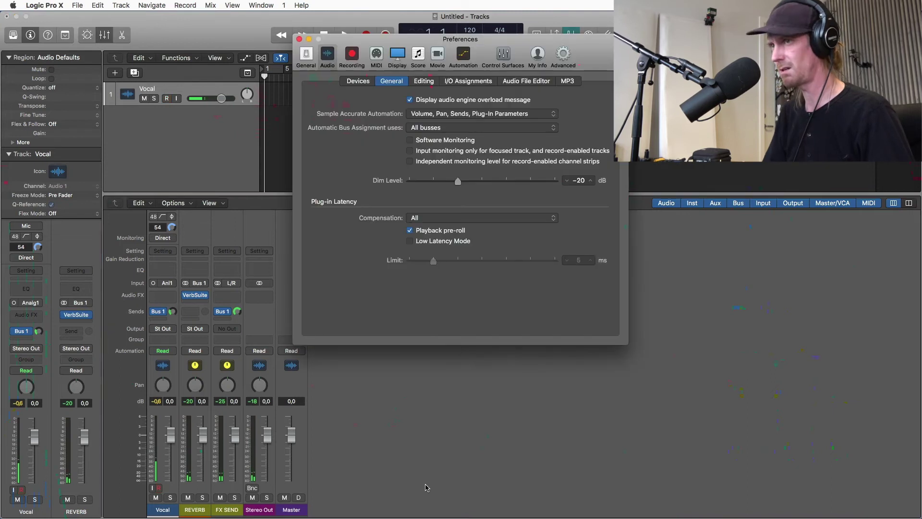
pyautogui.click(358, 81)
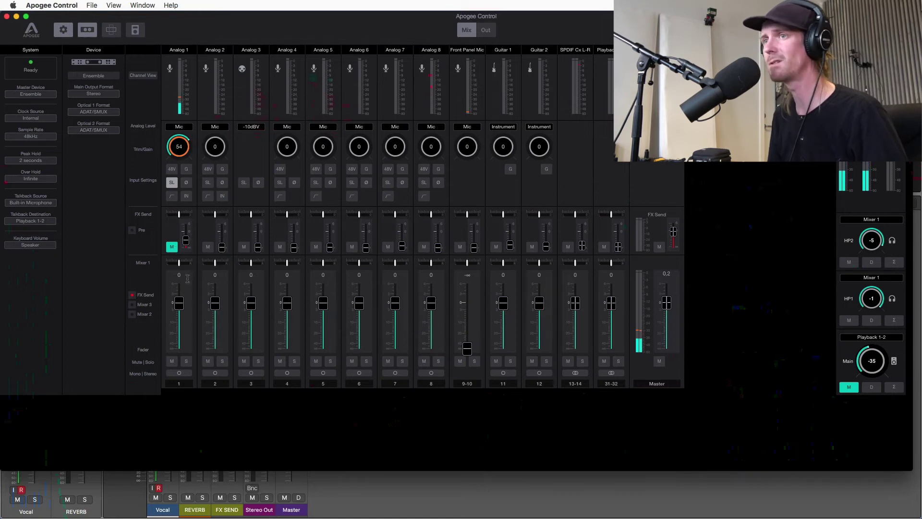
# Source HP2 from Mixer 2 and pull Mixer 2's 31-32 fader fully down.
pyautogui.click(871, 219)
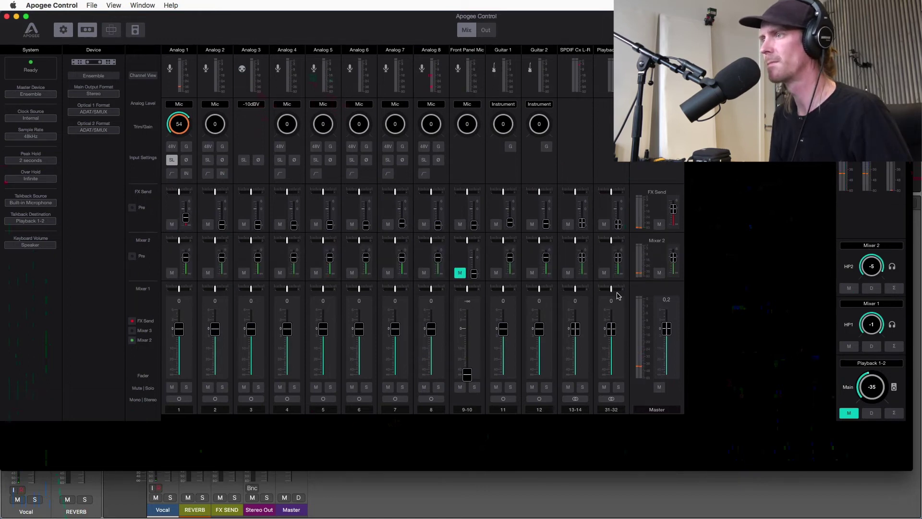
pyautogui.moveTo(617, 261); pyautogui.dragTo(618, 275)
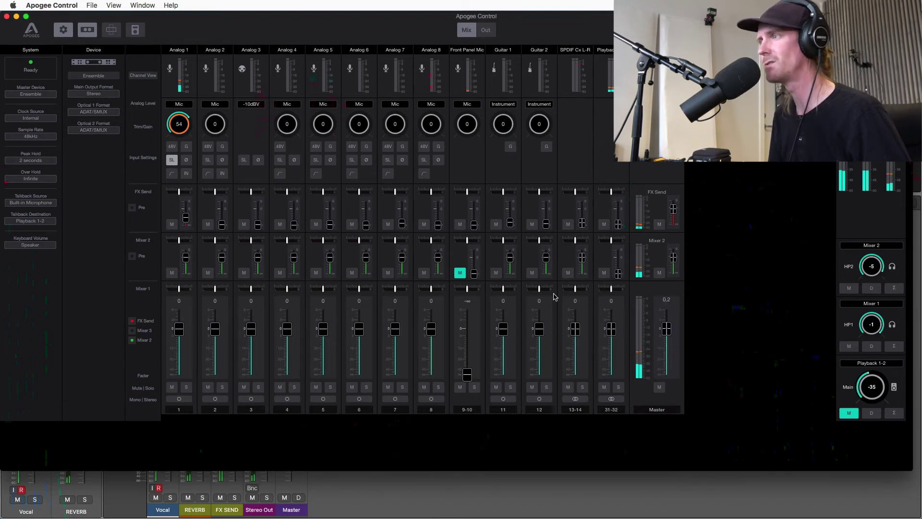
pyautogui.click(872, 248)
pyautogui.click(814, 255)
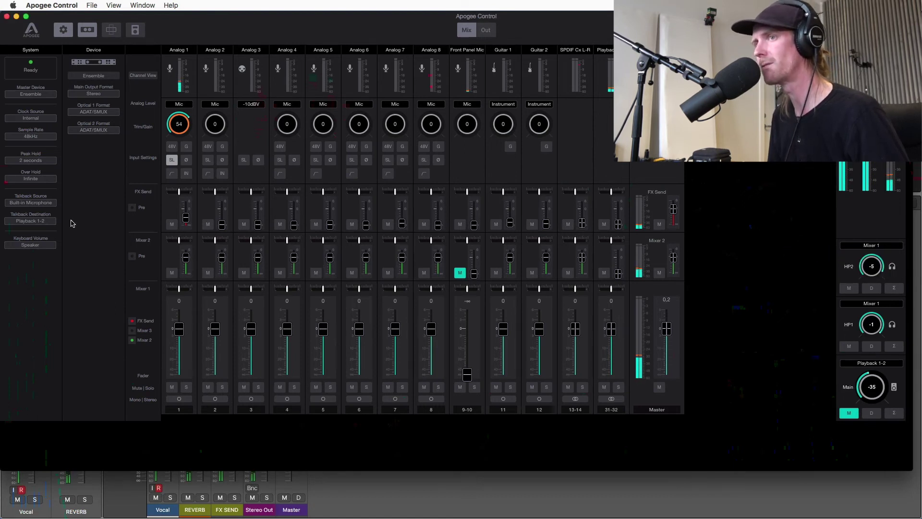
pyautogui.click(872, 246)
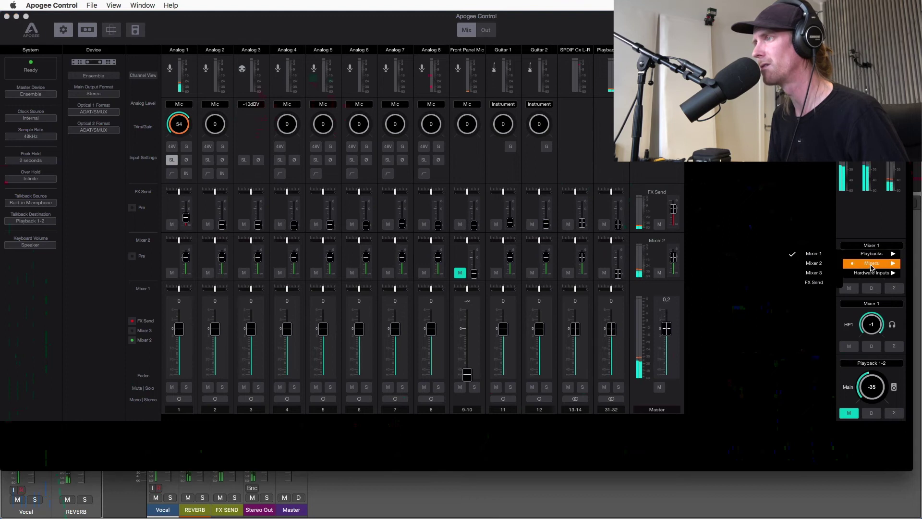
pyautogui.click(807, 264)
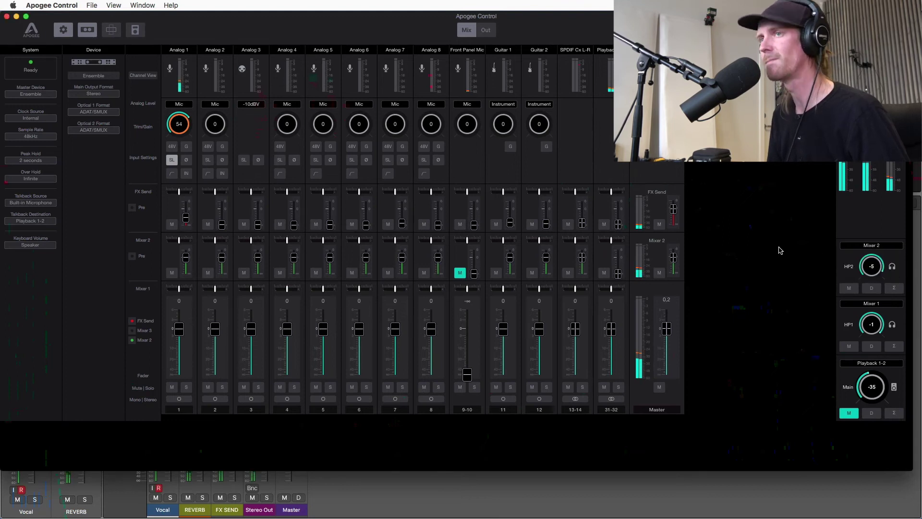